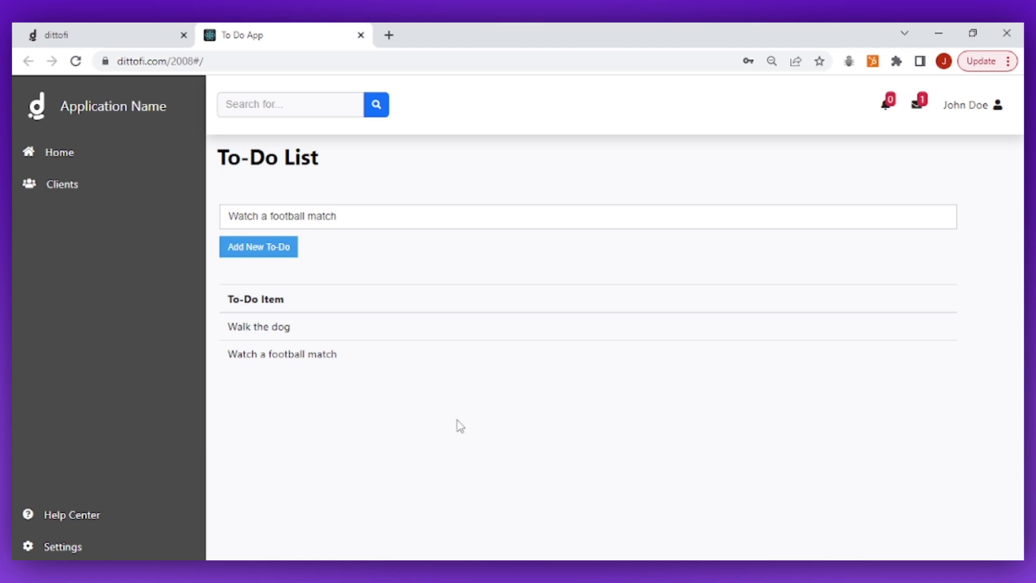
Replace the to-do text with 'Walk the dog x 2', then with 'Adding a new todo into this box'.
{"action": "left_click", "coordinate": [346, 215]}
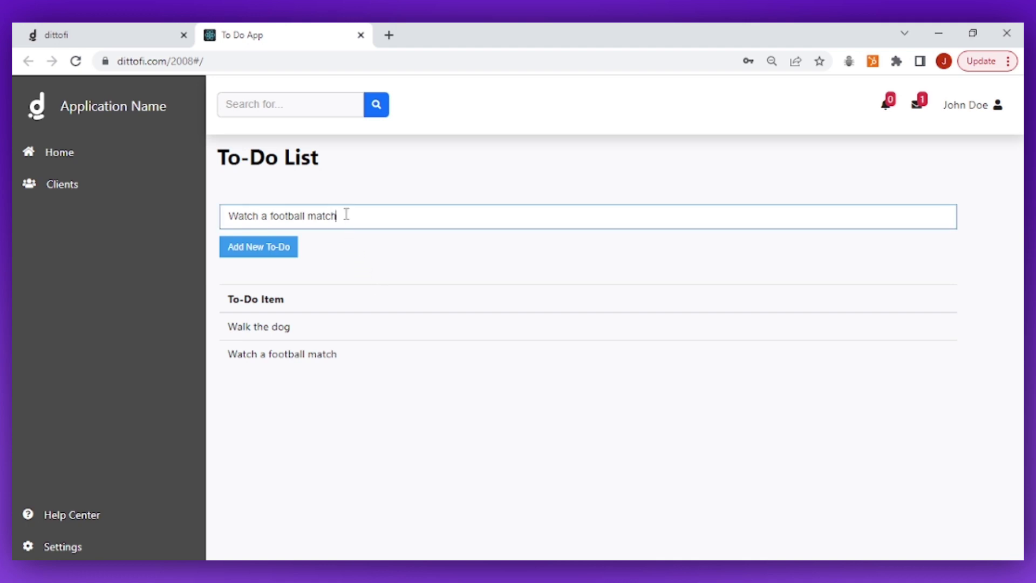
{"action": "key", "text": "ctrl+a"}
{"action": "type", "text": "Walk"}
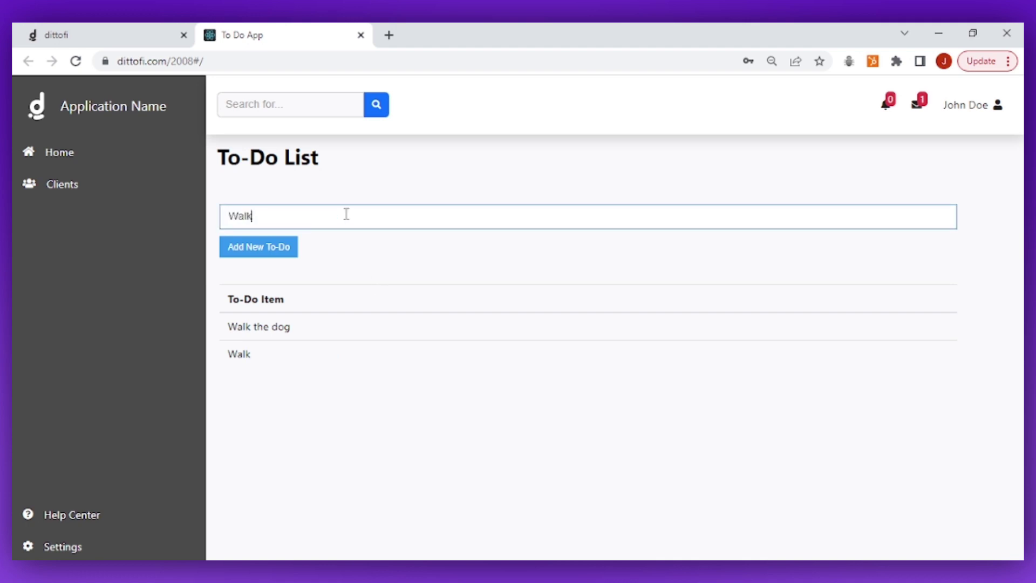
{"action": "type", "text": " the dog x 2"}
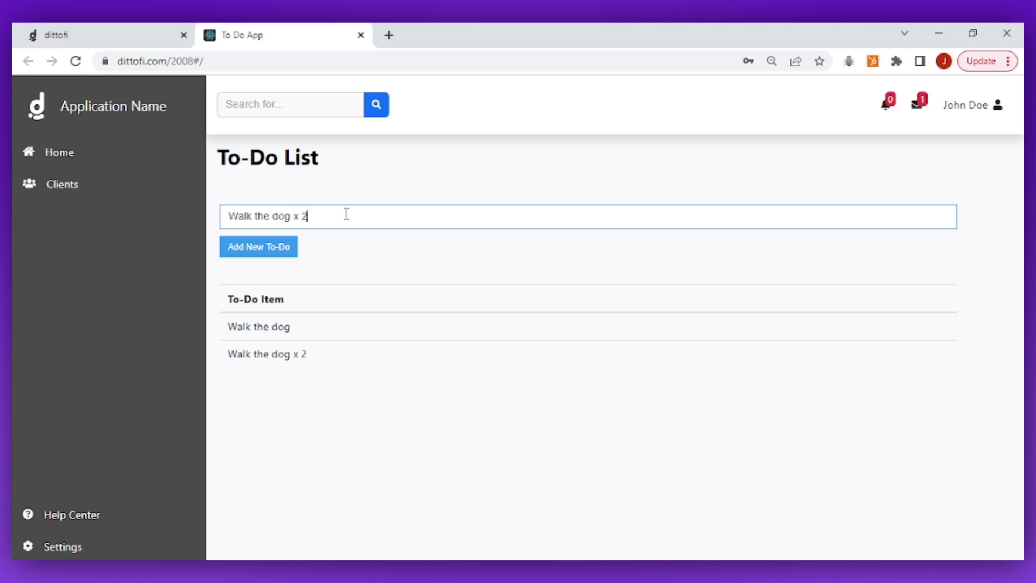
{"action": "key", "text": "ctrl+a"}
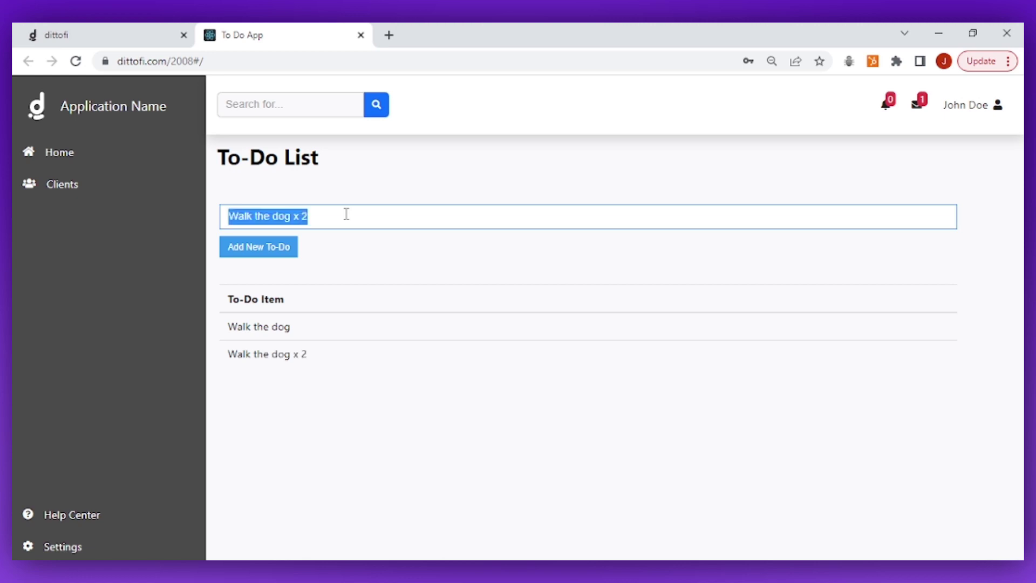
{"action": "type", "text": "Adding a new"}
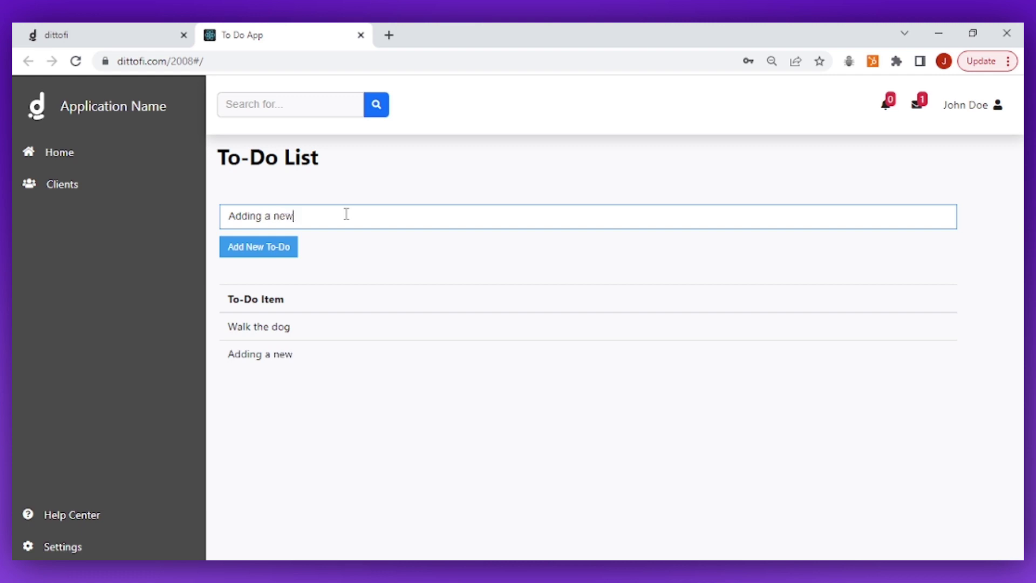
{"action": "type", "text": " todo into this bo"}
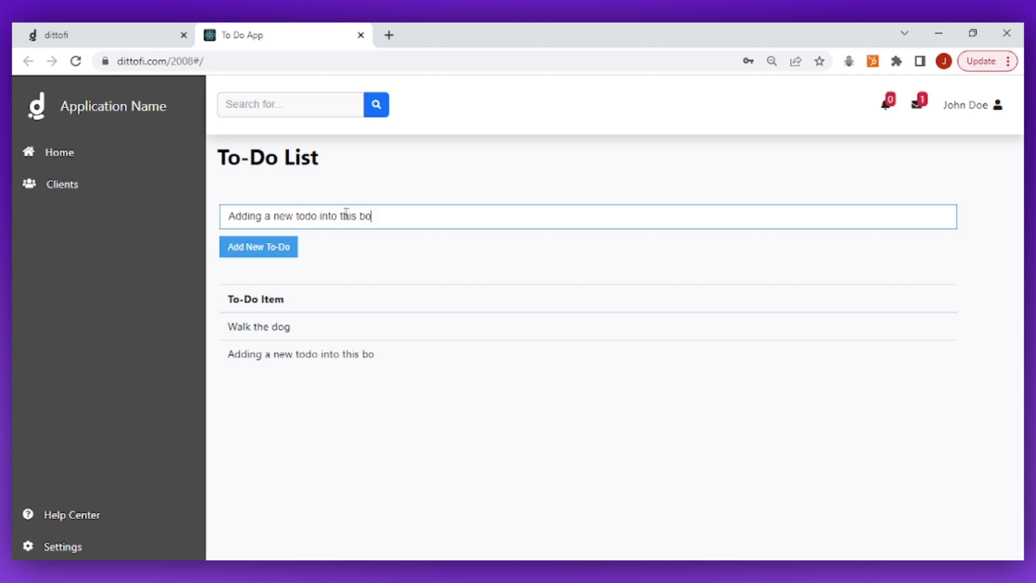
{"action": "type", "text": "x"}
Reload the to-do app and highlight the list row and field reverted to 'Watch a football match'.
{"action": "left_click_drag", "start_coordinate": [229, 357], "coordinate": [381, 353]}
{"action": "left_click", "coordinate": [422, 370]}
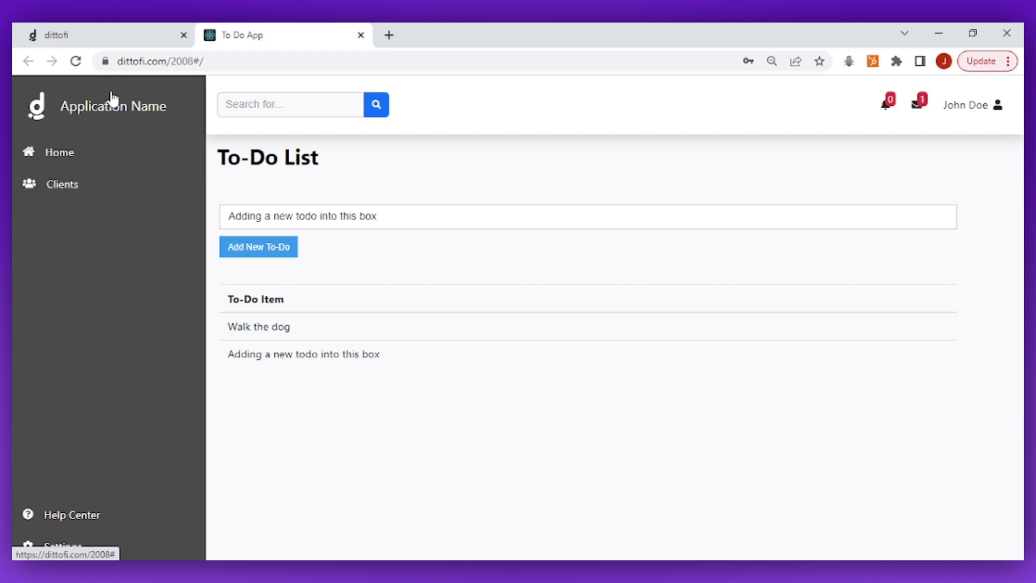
{"action": "left_click", "coordinate": [77, 61]}
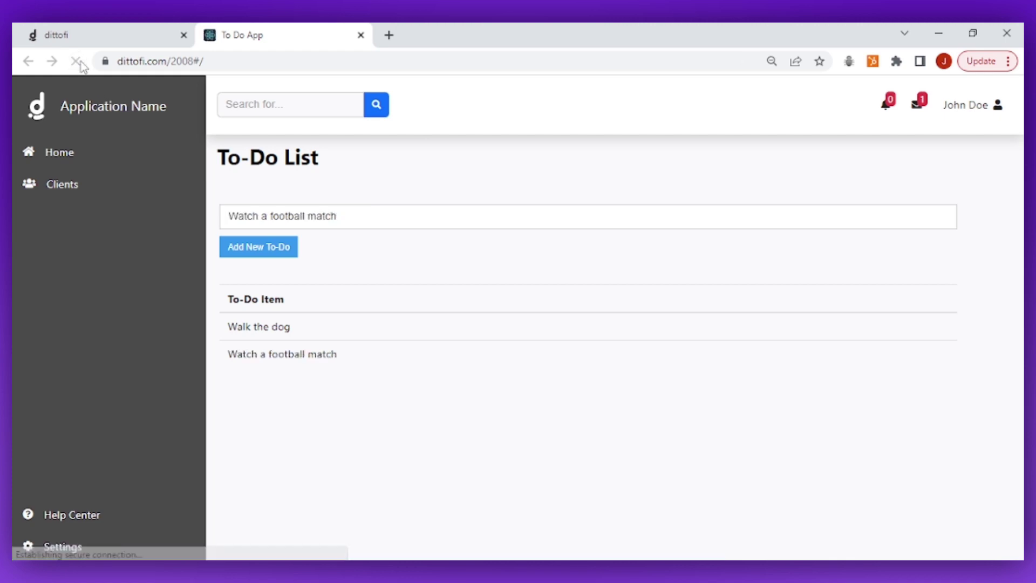
{"action": "left_click_drag", "start_coordinate": [230, 359], "coordinate": [342, 366]}
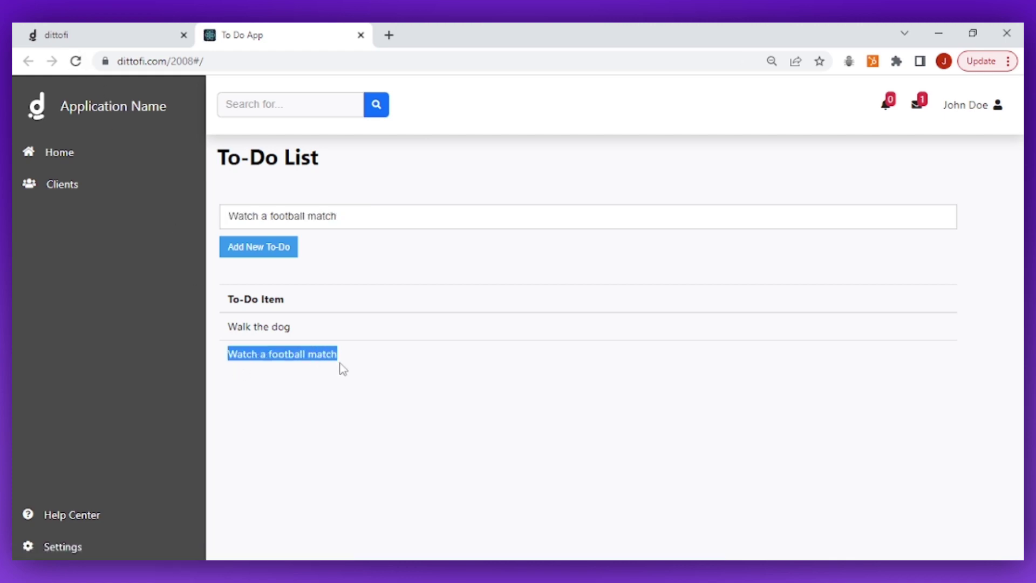
{"action": "left_click_drag", "start_coordinate": [231, 216], "coordinate": [342, 215]}
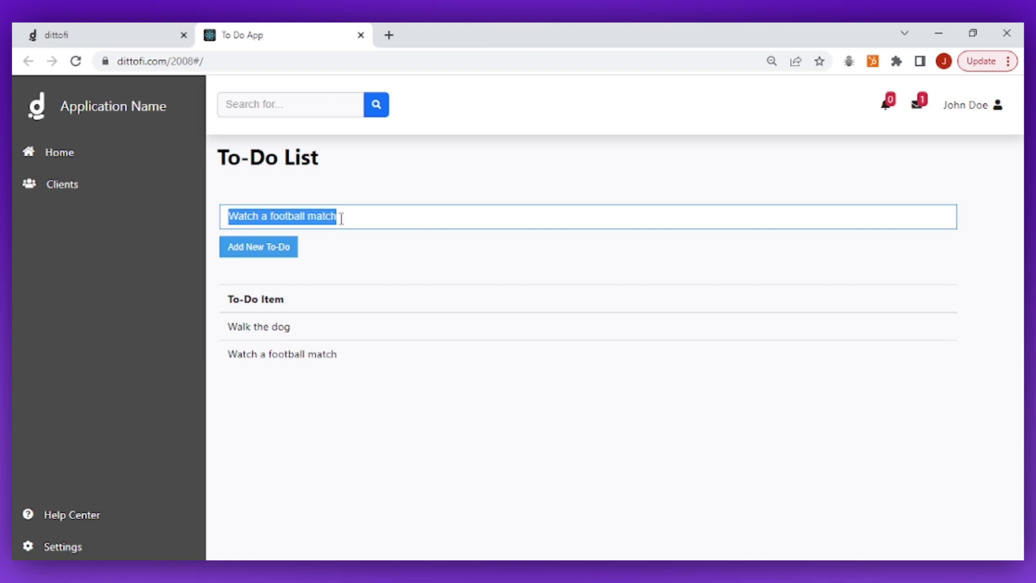
{"action": "left_click", "coordinate": [348, 272]}
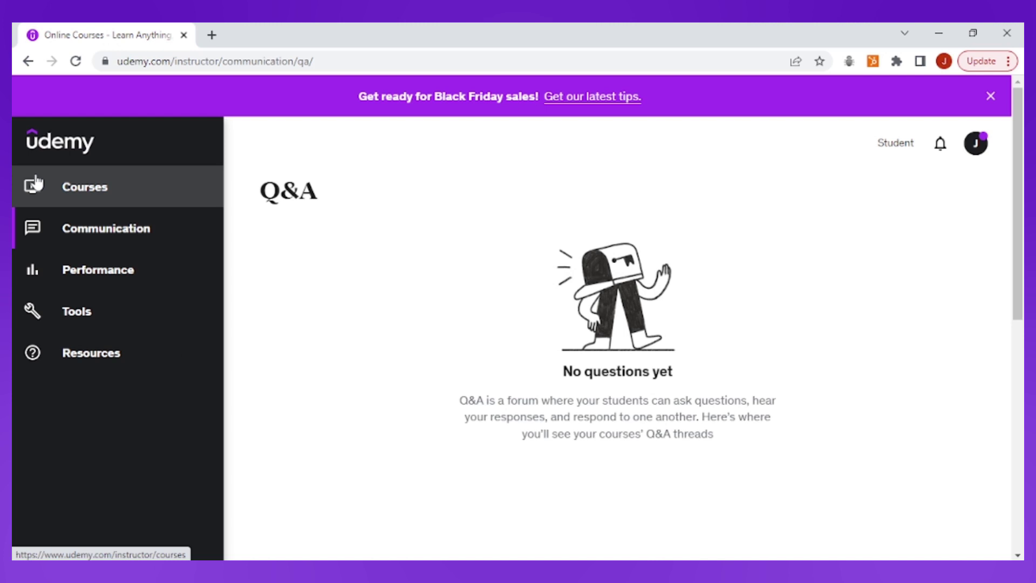
Start creating a new standard course from Udemy's instructor Courses page.
{"action": "left_click", "coordinate": [35, 184]}
{"action": "left_click", "coordinate": [782, 282]}
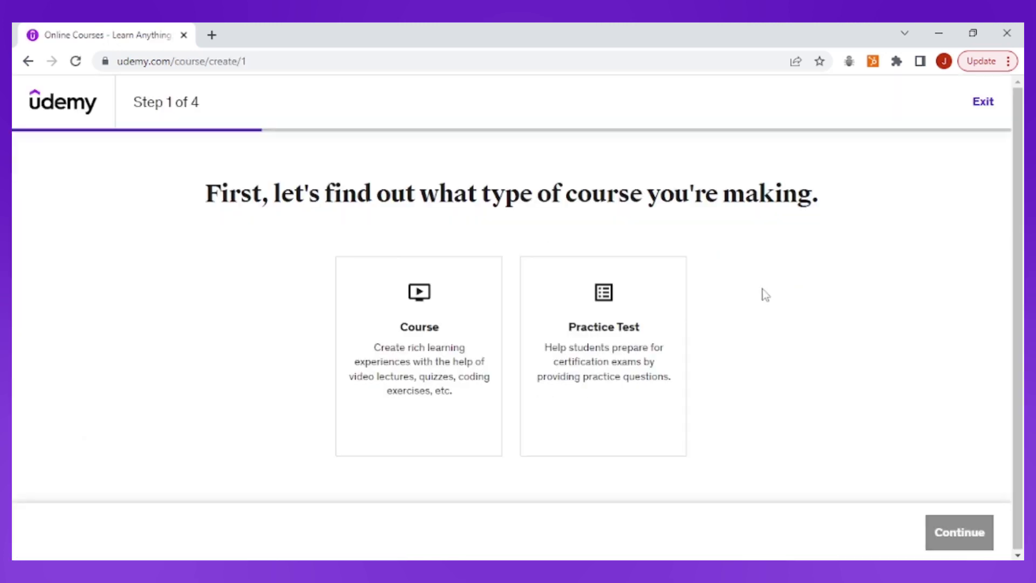
{"action": "left_click", "coordinate": [458, 353]}
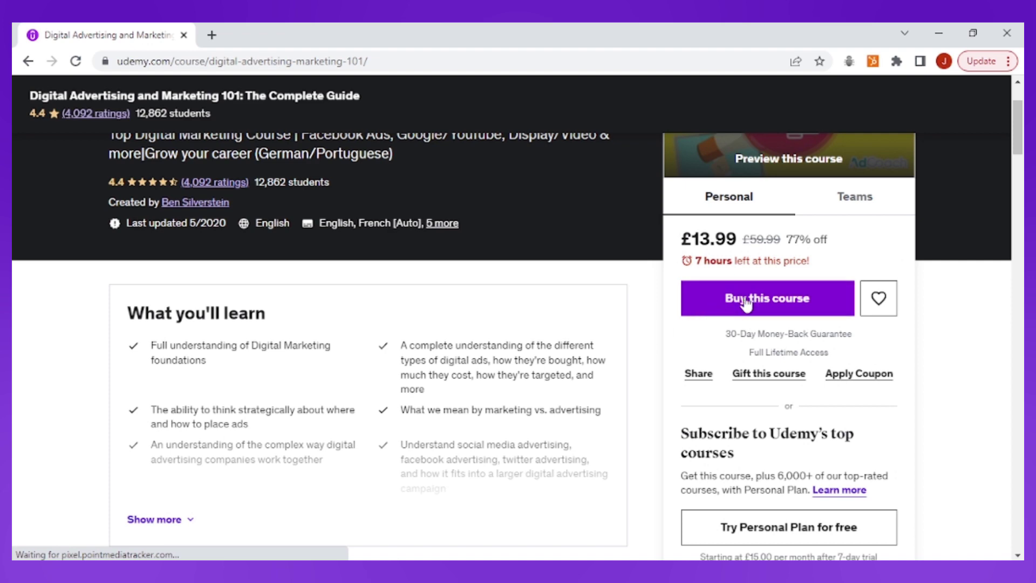
{"action": "left_click", "coordinate": [745, 300]}
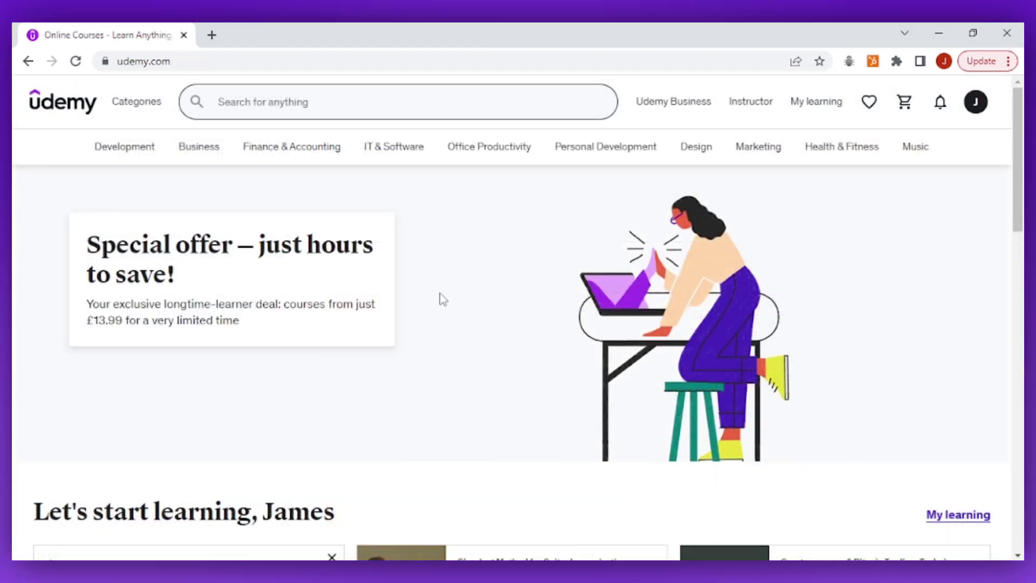
Search Udemy for 'digital marketing' courses.
{"action": "left_click", "coordinate": [238, 102]}
{"action": "type", "text": "digita"}
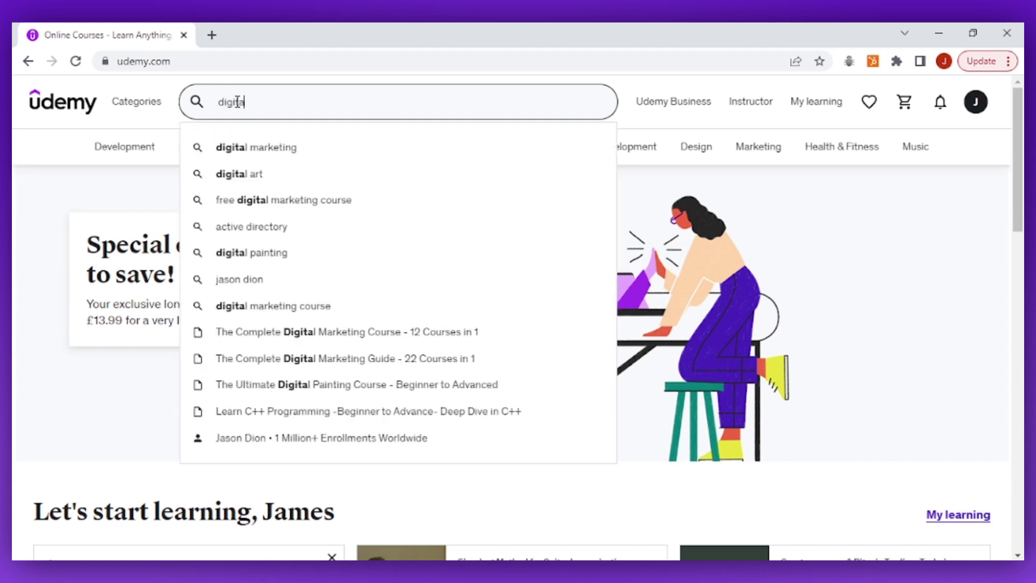
{"action": "type", "text": "l marketing"}
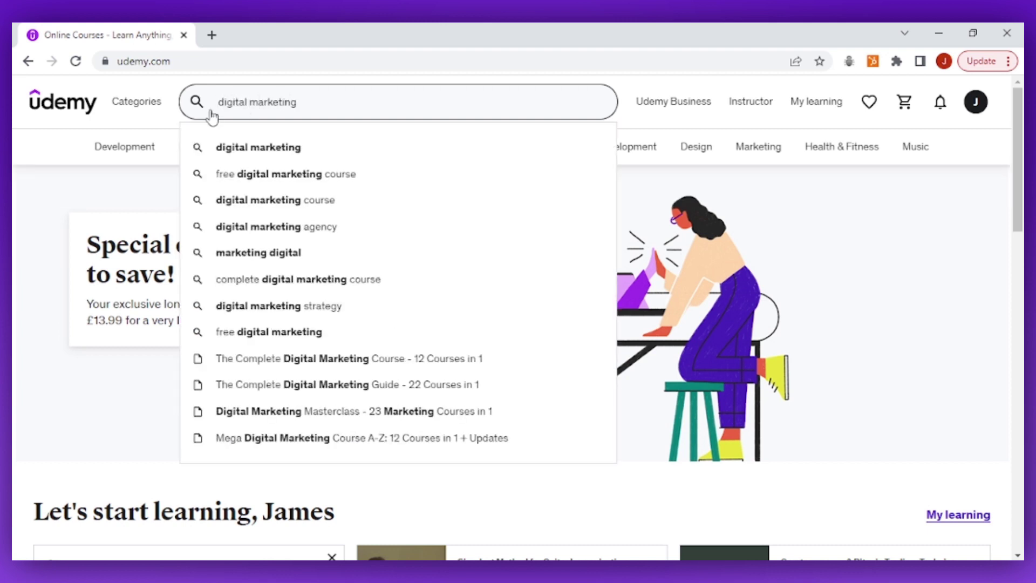
{"action": "left_click", "coordinate": [281, 151]}
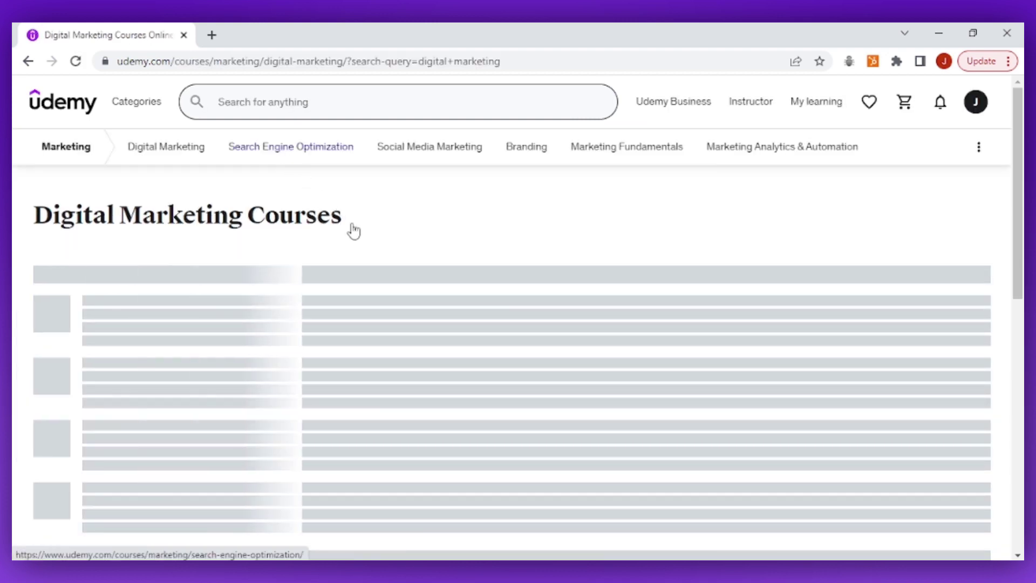
{"action": "scroll", "coordinate": [369, 242], "scroll_direction": "down", "scroll_amount": 10}
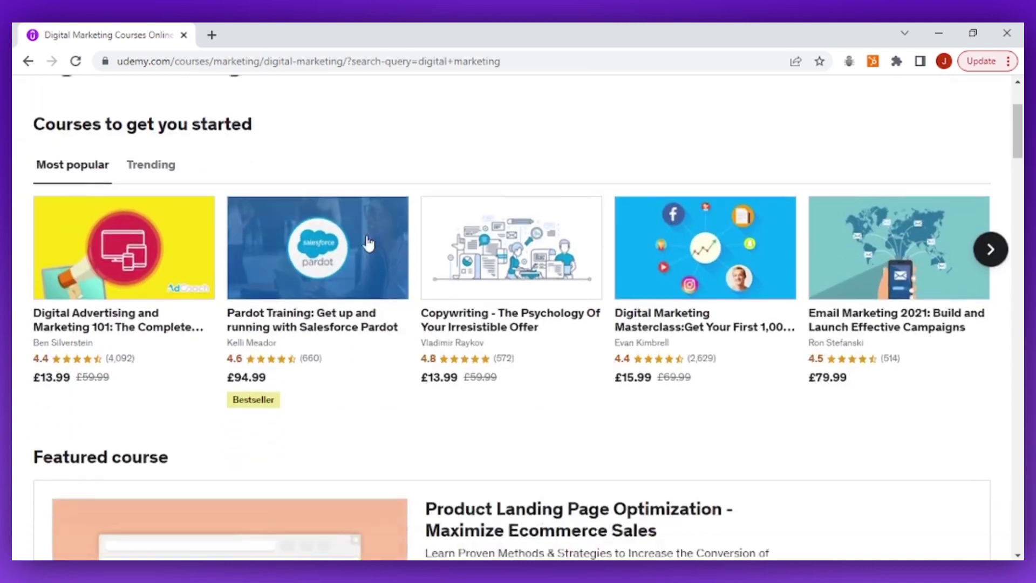
{"action": "scroll", "coordinate": [368, 241], "scroll_direction": "down", "scroll_amount": 10}
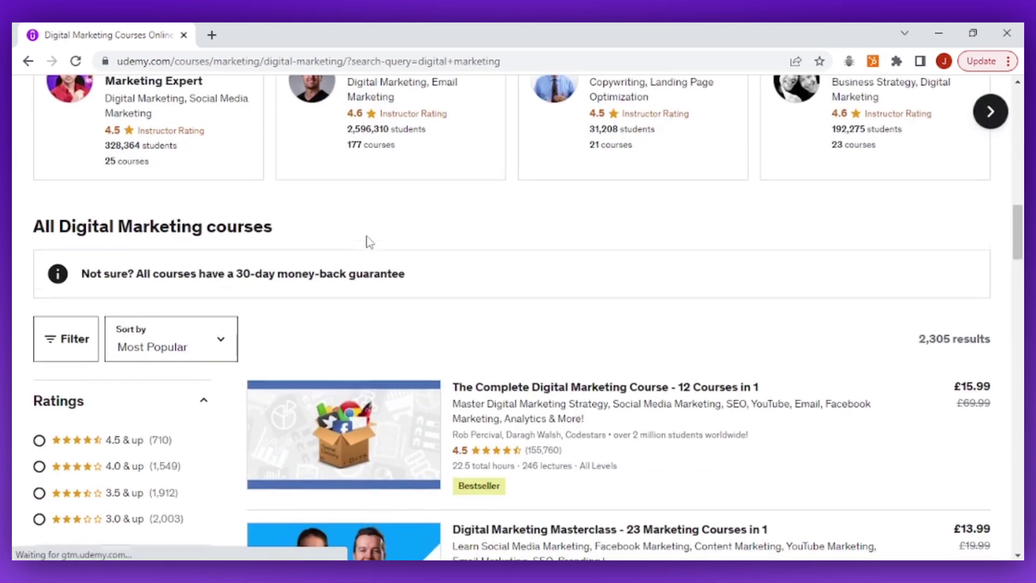
{"action": "scroll", "coordinate": [384, 384], "scroll_direction": "down", "scroll_amount": 5}
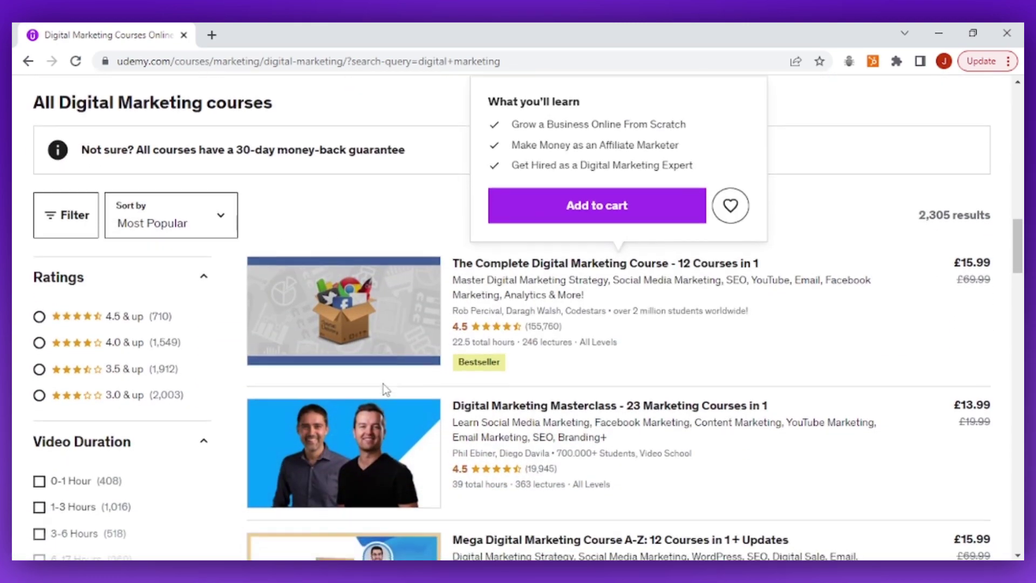
{"action": "scroll", "coordinate": [383, 389], "scroll_direction": "down", "scroll_amount": 3}
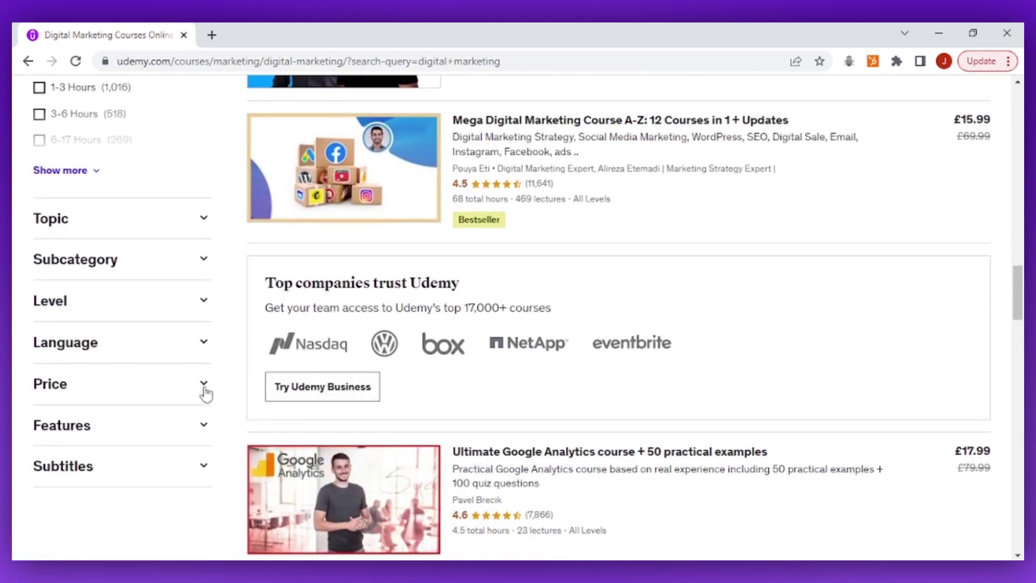
Filter results to Free and enroll in Digital Marketing Fundamentals with Live Projects.
{"action": "left_click", "coordinate": [204, 387]}
{"action": "left_click", "coordinate": [40, 451]}
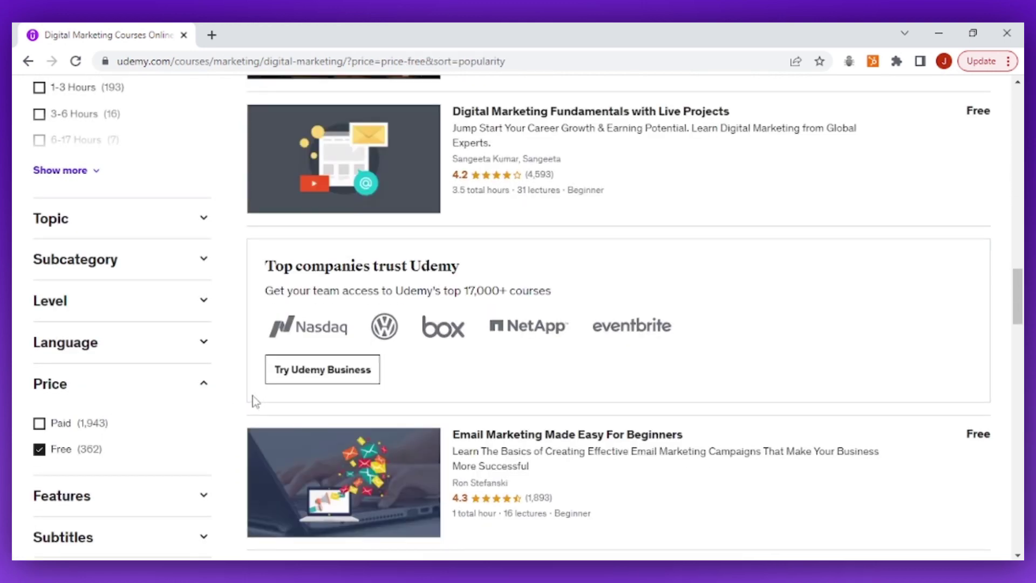
{"action": "scroll", "coordinate": [253, 401], "scroll_direction": "up", "scroll_amount": 2}
{"action": "mouse_move", "coordinate": [400, 316]}
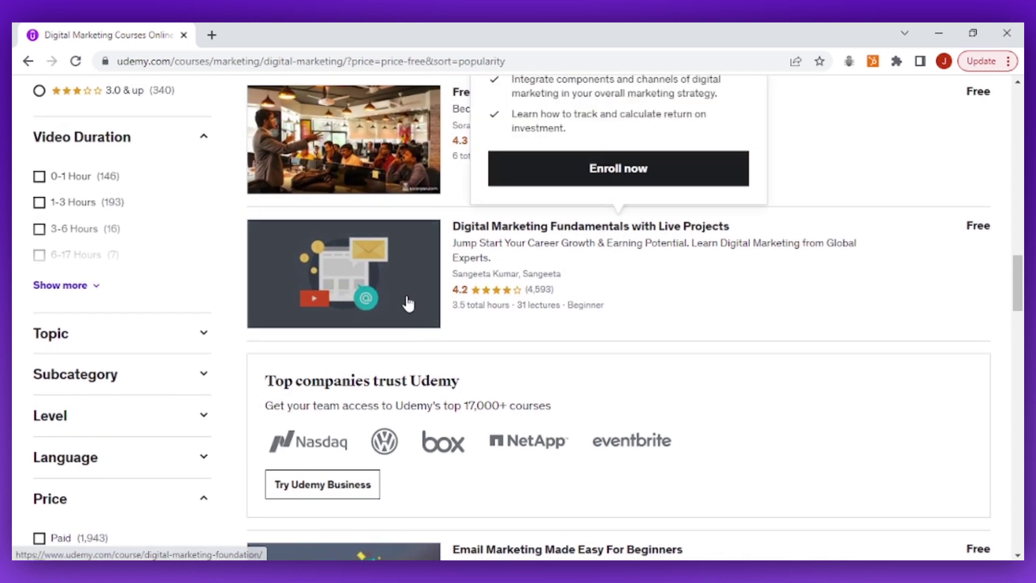
{"action": "left_click", "coordinate": [597, 176]}
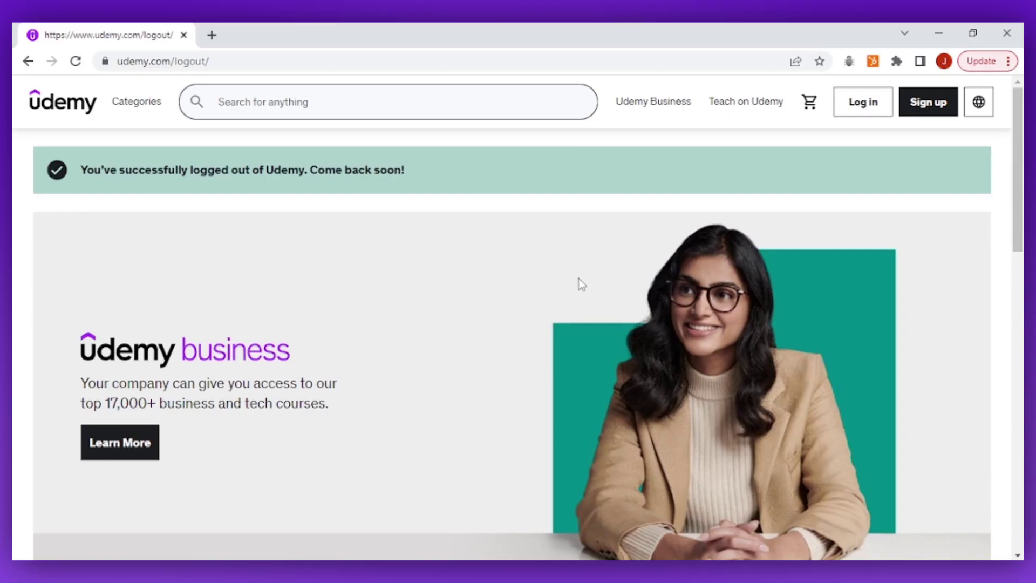
Log back into Udemy via Continue with Google, choosing the Google account.
{"action": "left_click", "coordinate": [866, 102]}
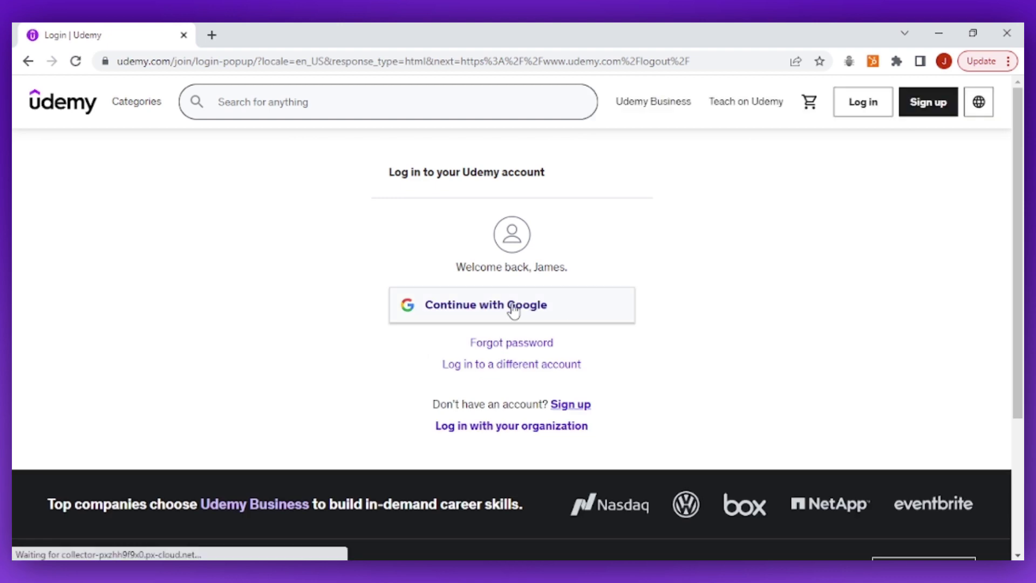
{"action": "left_click", "coordinate": [514, 308]}
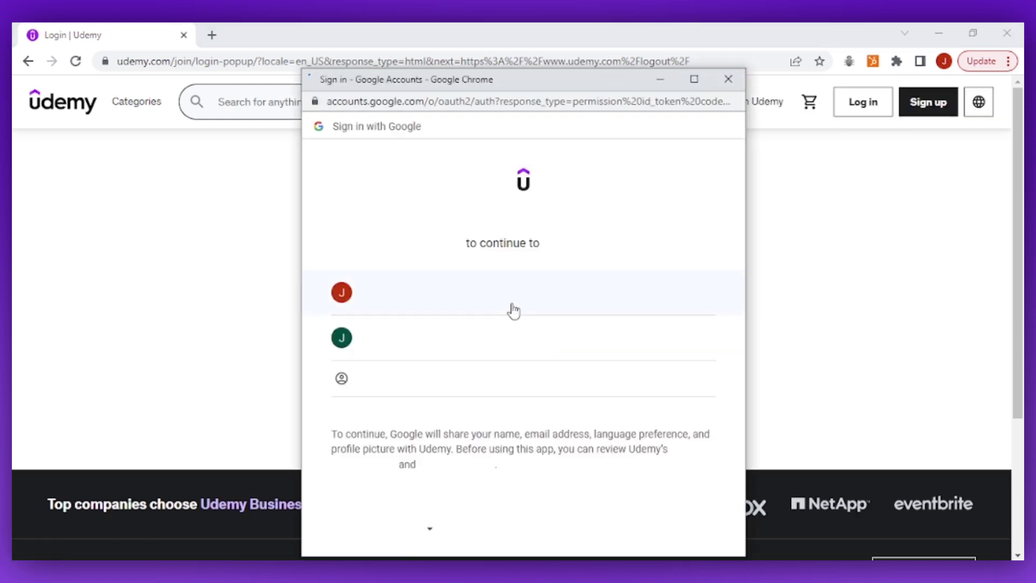
{"action": "left_click", "coordinate": [443, 339]}
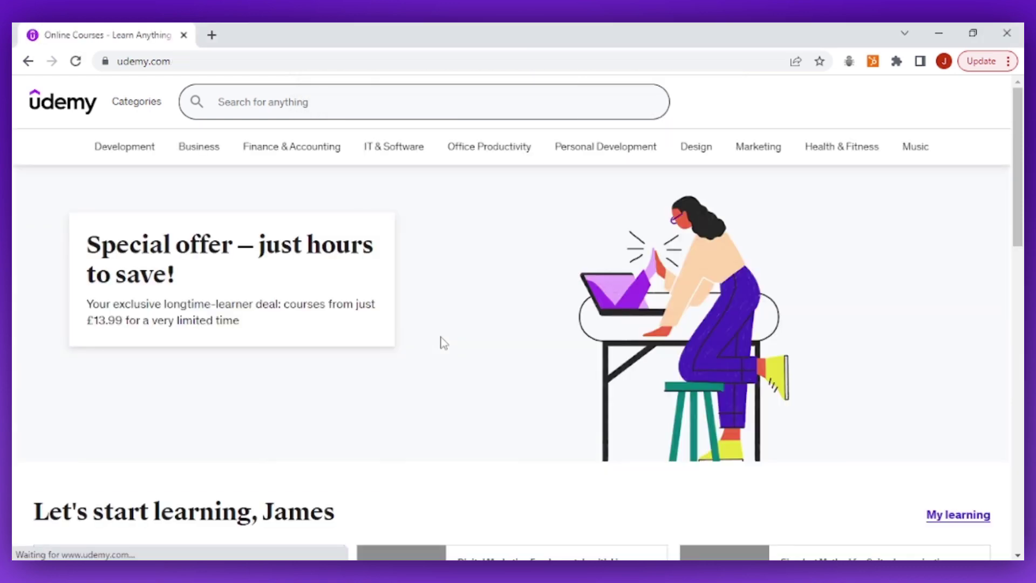
Open Digital Marketing Fundamentals with Live Projects from the enrolled courses in the player.
{"action": "scroll", "coordinate": [442, 343], "scroll_direction": "down", "scroll_amount": 4}
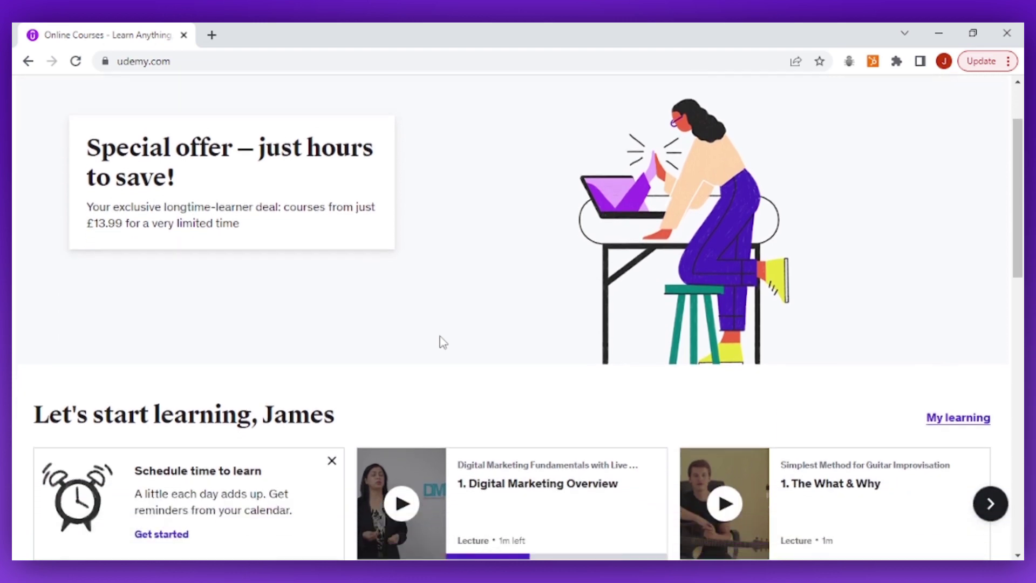
{"action": "scroll", "coordinate": [441, 343], "scroll_direction": "down", "scroll_amount": 1}
{"action": "left_click", "coordinate": [441, 343]}
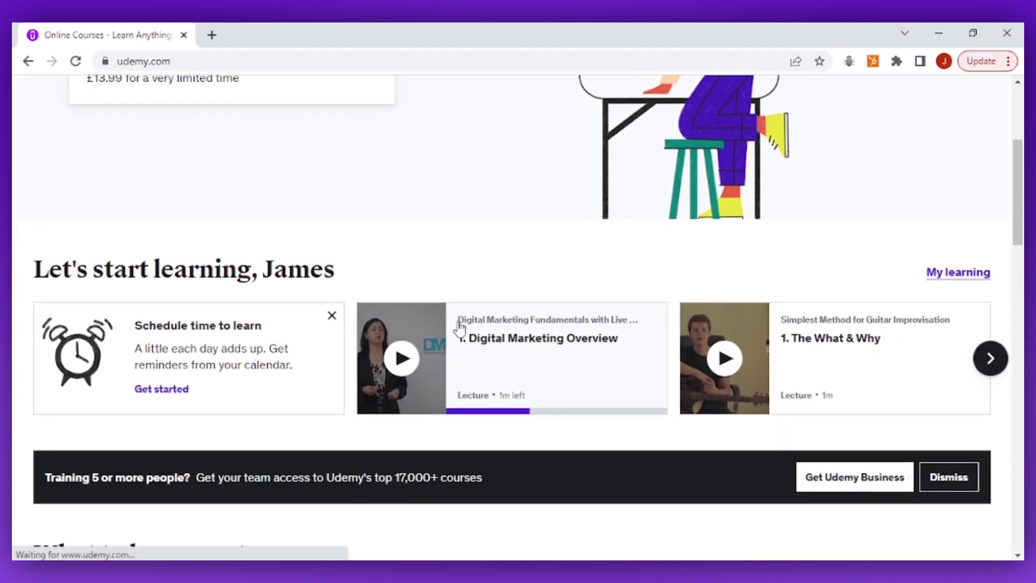
{"action": "left_click", "coordinate": [953, 274]}
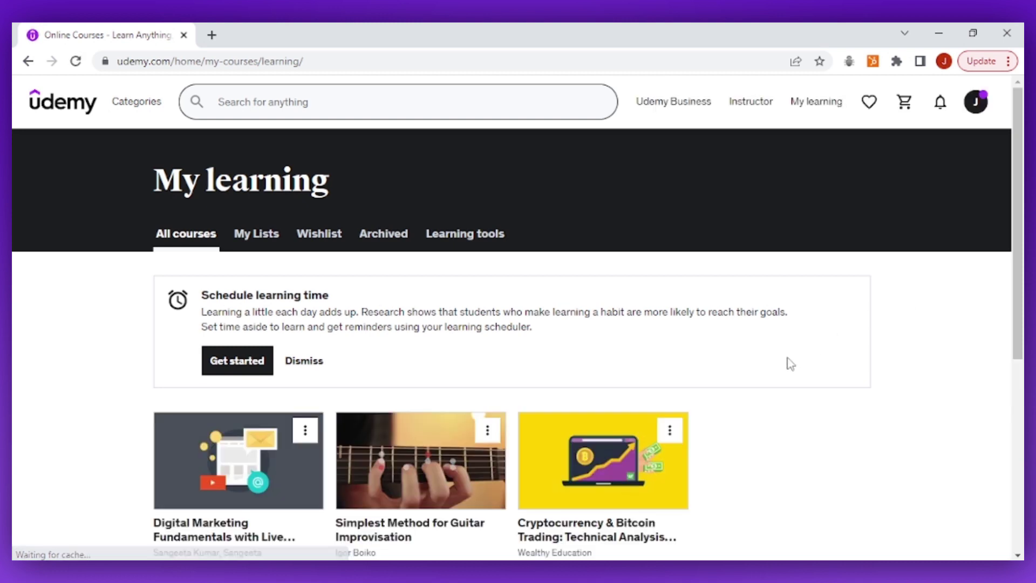
{"action": "scroll", "coordinate": [789, 363], "scroll_direction": "down", "scroll_amount": 3}
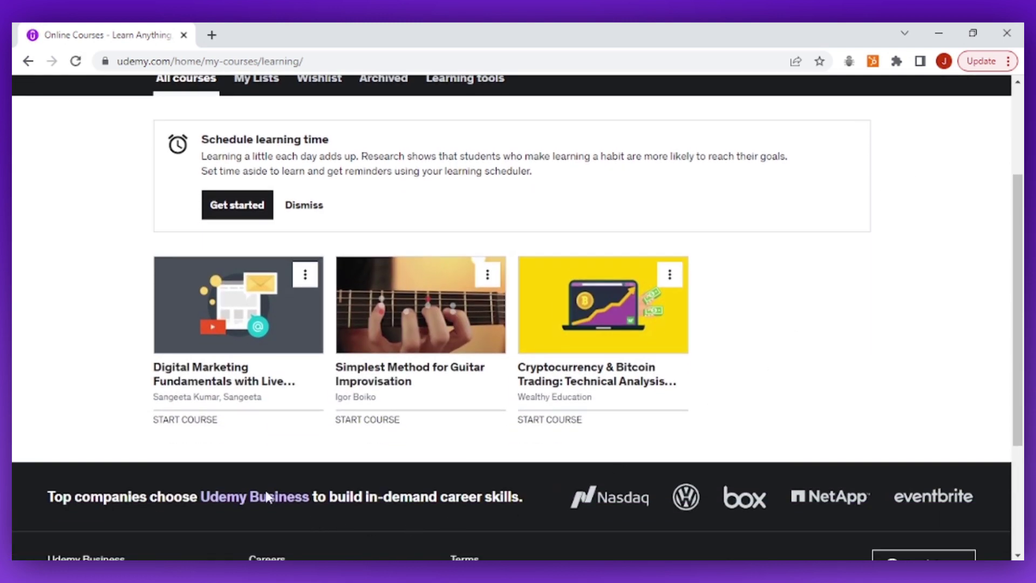
{"action": "left_click", "coordinate": [272, 330]}
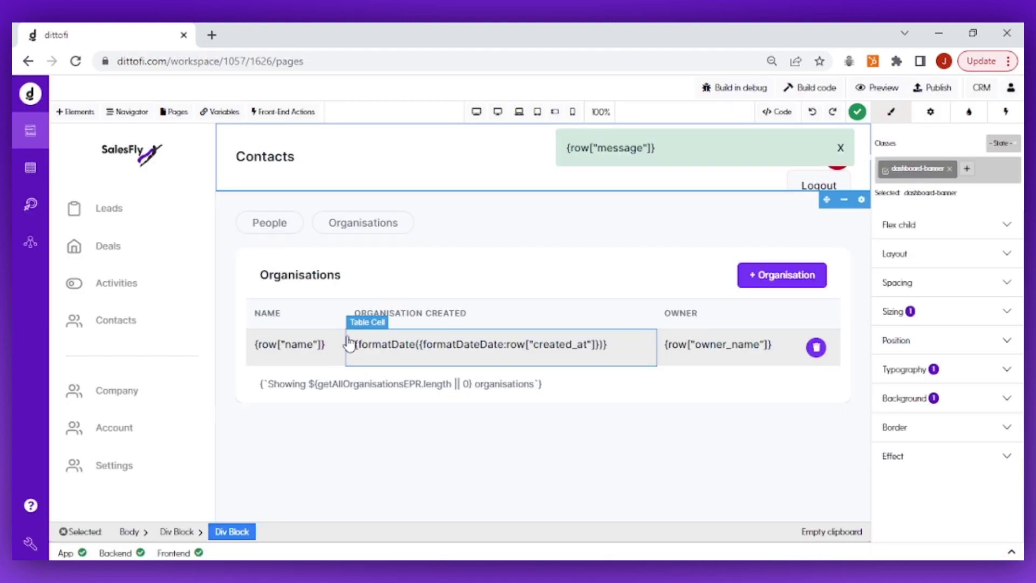
Select the Contacts and Organisations headings, then open signUp's looped Create step settings.
{"action": "left_click", "coordinate": [273, 161]}
{"action": "left_click", "coordinate": [341, 222]}
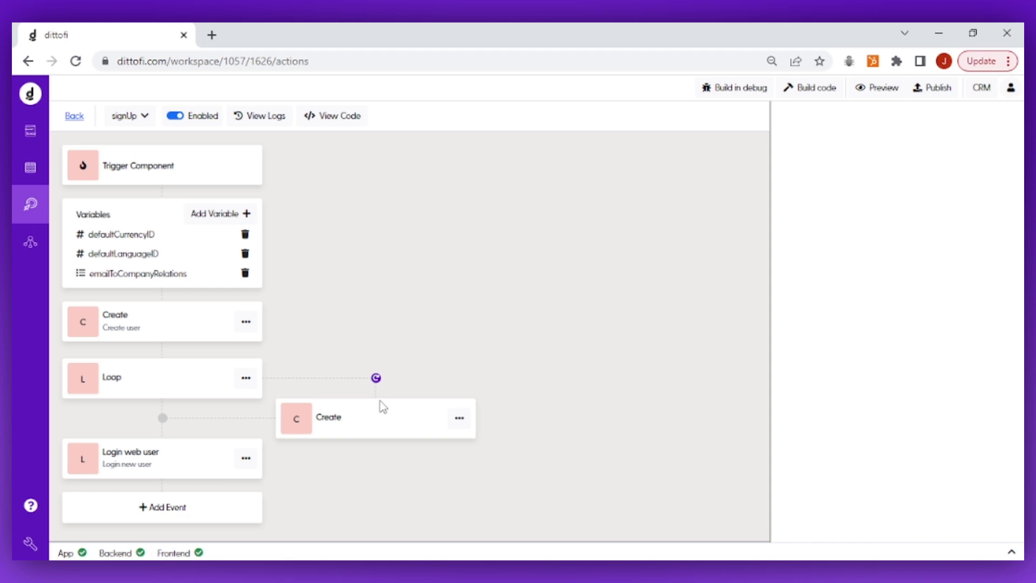
{"action": "left_click", "coordinate": [390, 419]}
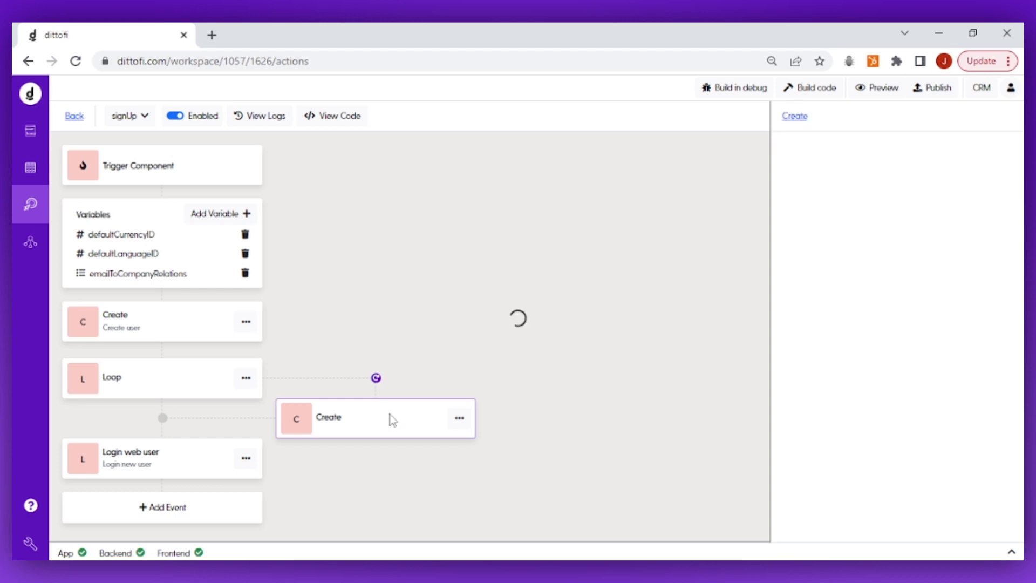